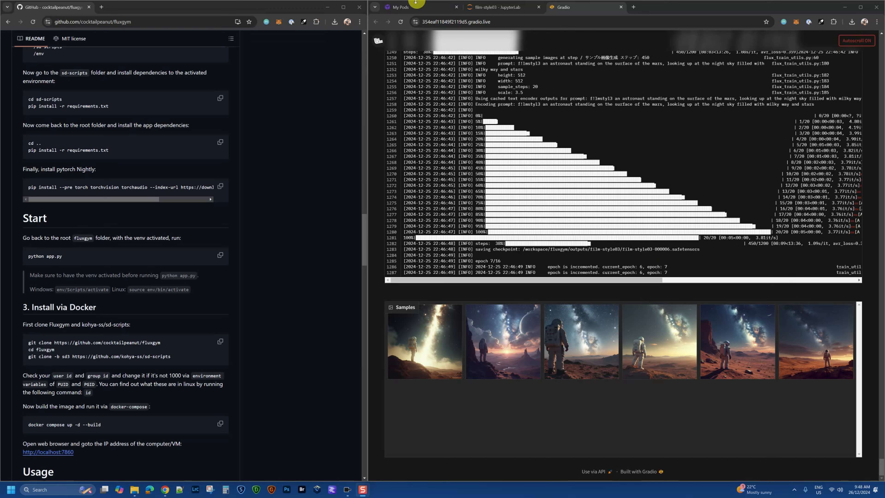
# Switch to JupyterLab, refresh the film-style03 outputs folder, and widen the file browser to show the full checkpoint names.
pyautogui.click(484, 7)
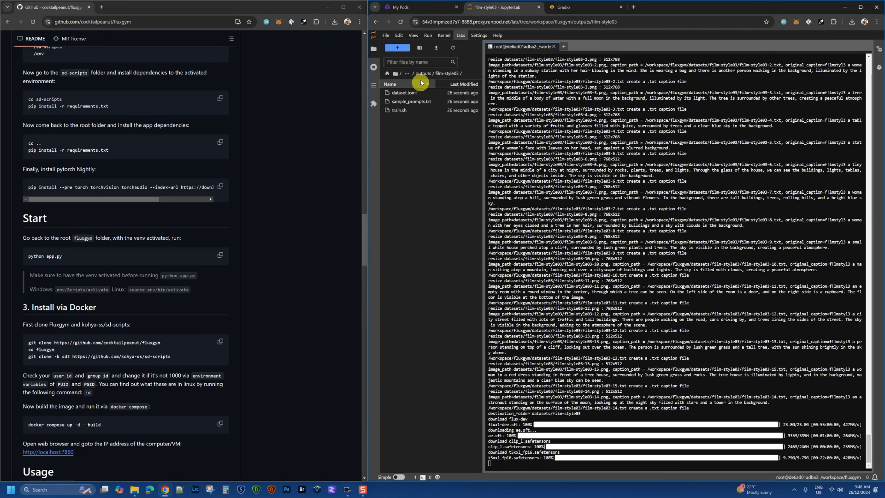
pyautogui.click(453, 48)
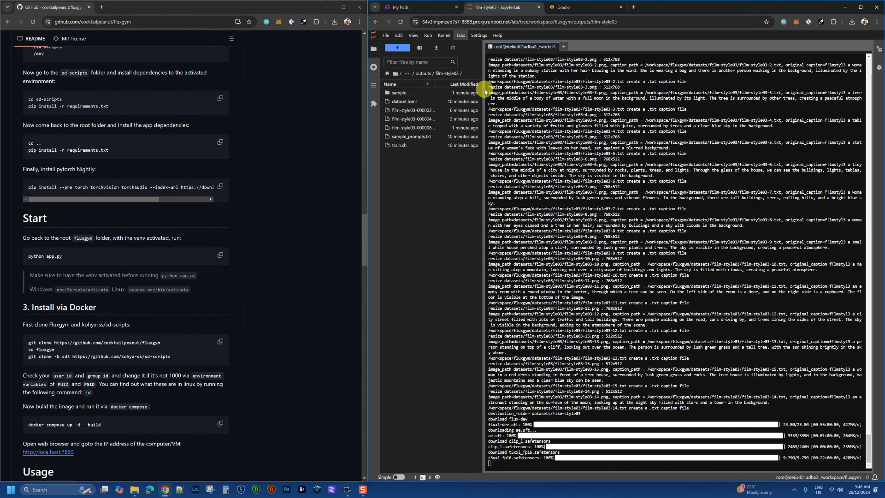
pyautogui.moveTo(483, 87); pyautogui.dragTo(533, 87)
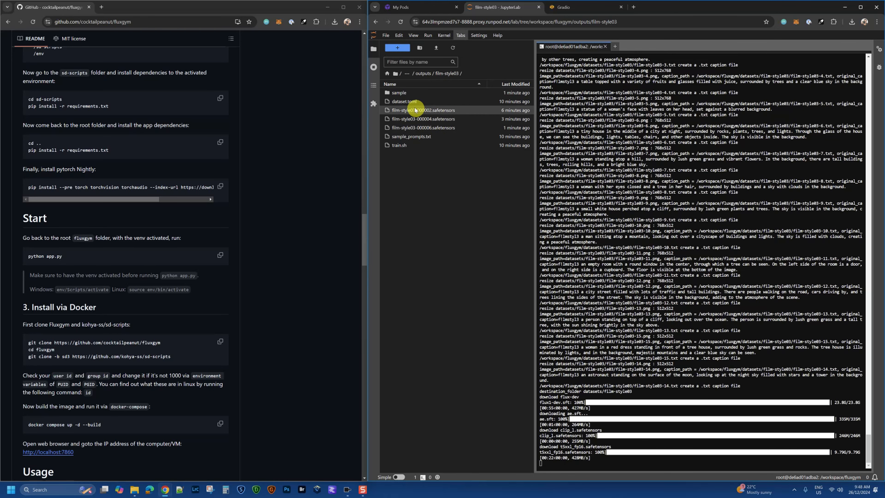
# Return to the Gradio training page and place File Explorer's Film Style 03 source images beside the generated samples for comparison.
pyautogui.click(596, 7)
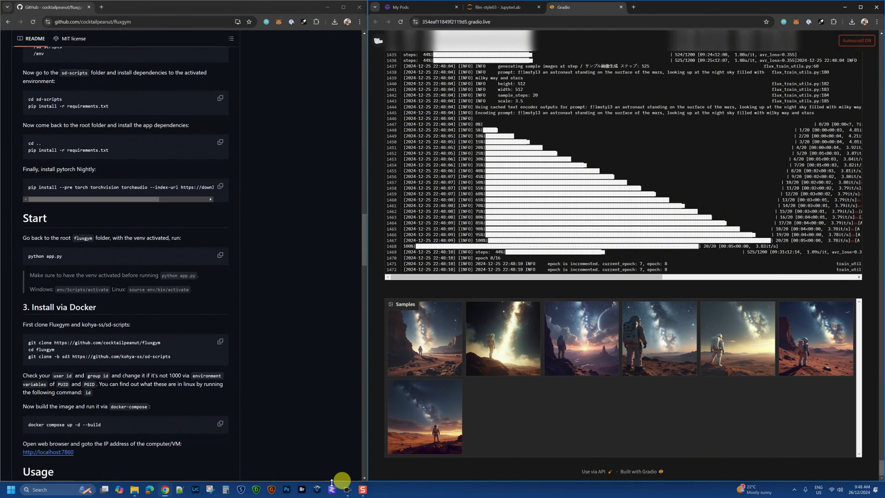
pyautogui.click(133, 491)
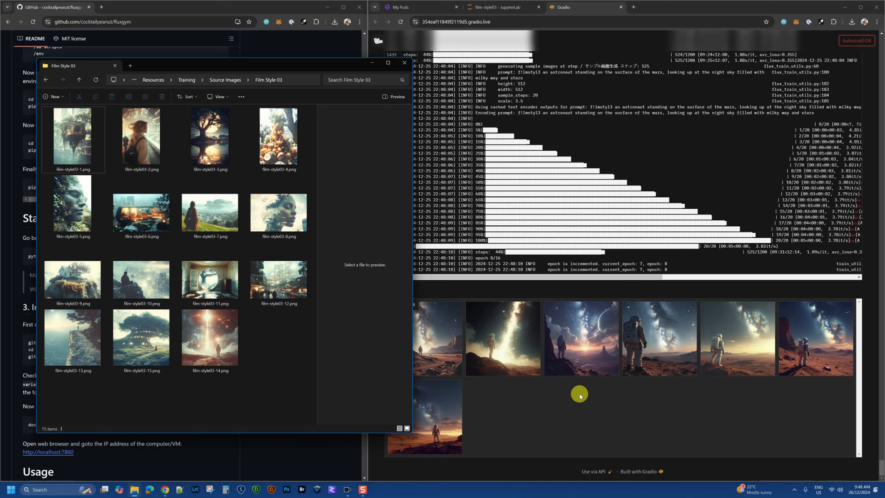
pyautogui.moveTo(326, 69); pyautogui.dragTo(288, 69)
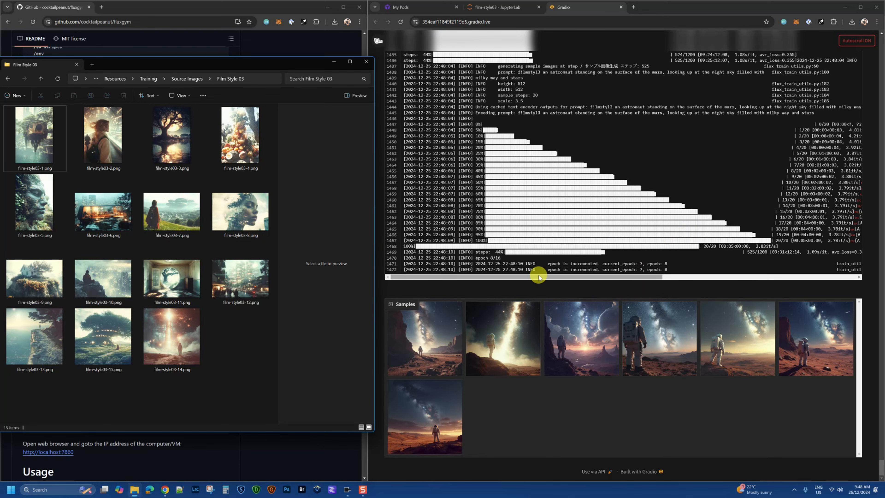
# Download the film-style03-000006.safetensors checkpoint from the outputs folder in JupyterLab.
pyautogui.click(515, 9)
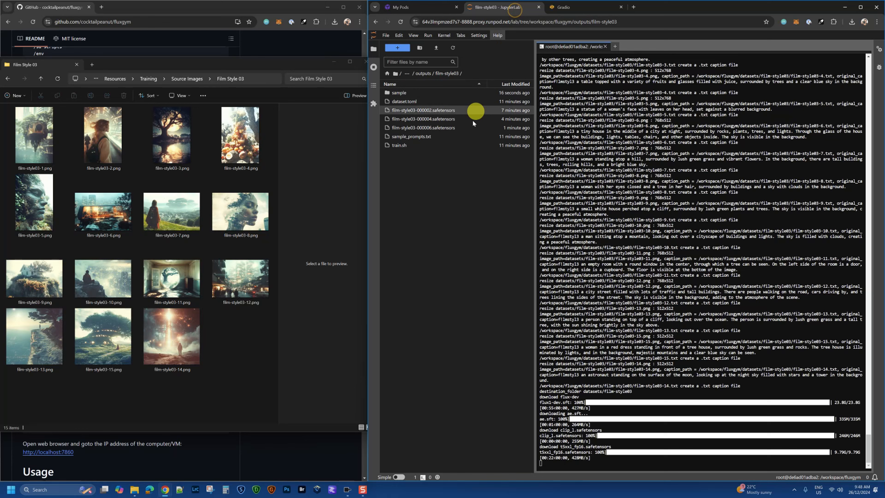
pyautogui.click(439, 127)
pyautogui.click(439, 128)
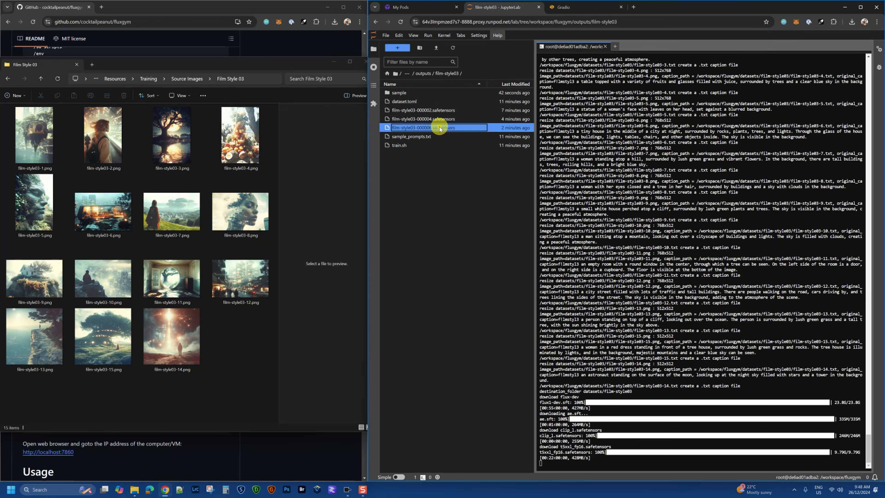
pyautogui.rightClick(440, 128)
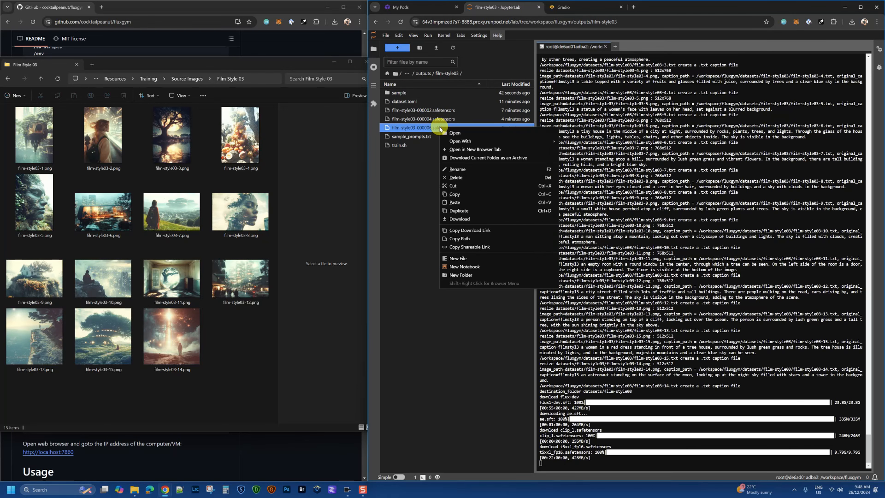
pyautogui.click(470, 219)
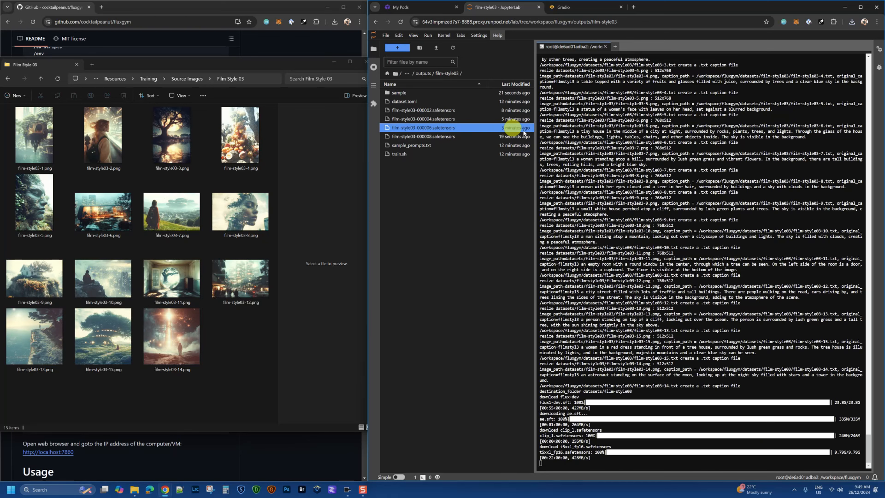
# Enlarge the newest sample image on the Gradio training page to examine its style, and close the preview.
pyautogui.click(588, 8)
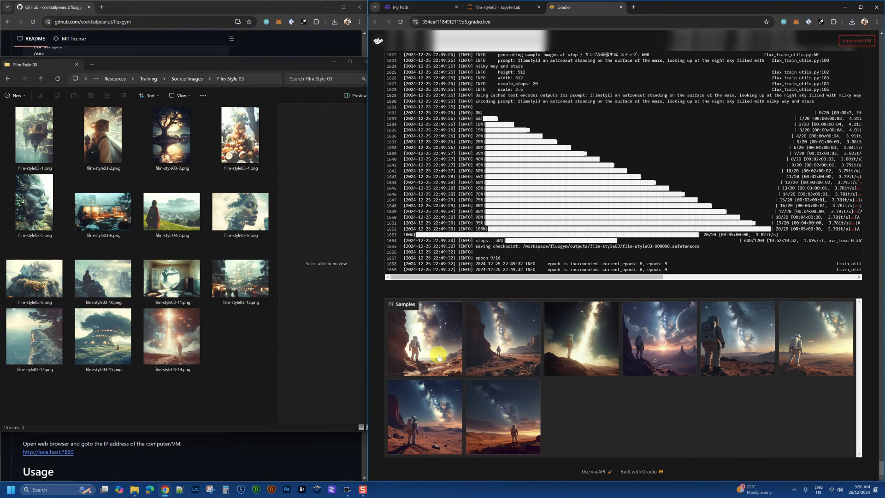
pyautogui.click(428, 346)
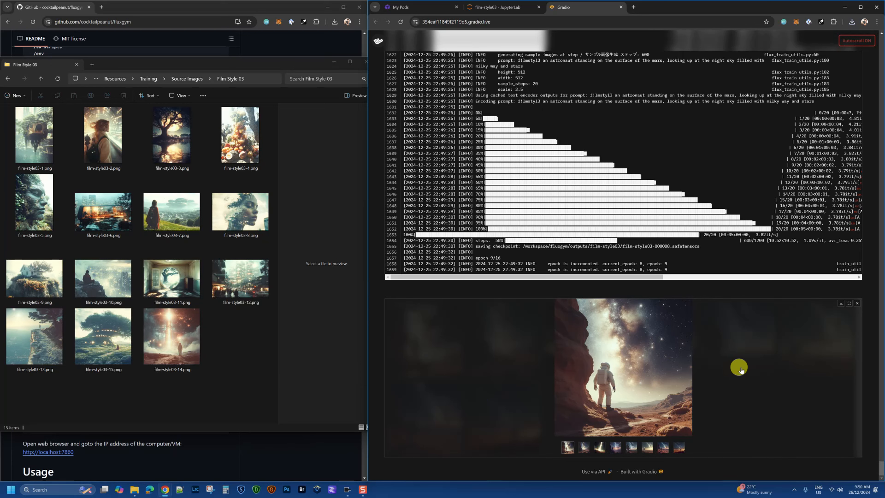
pyautogui.click(857, 303)
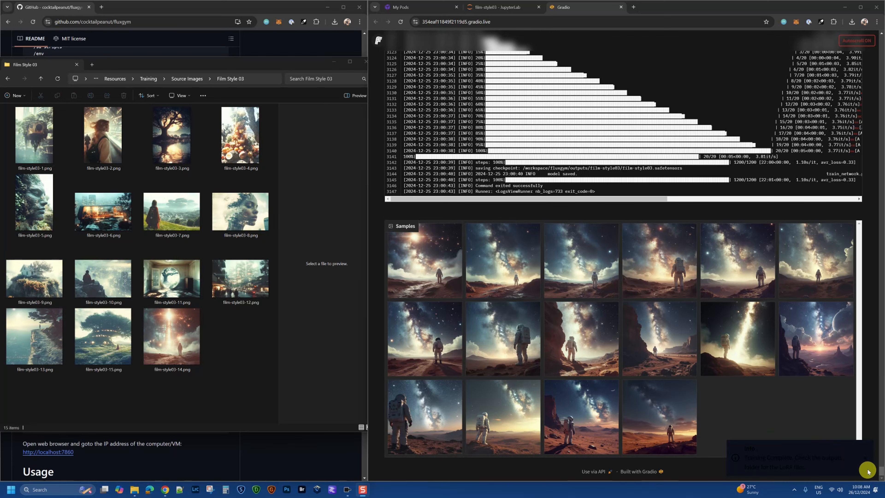
# Dismiss the training notification on the Gradio page and turn off autoscroll for the training log.
pyautogui.moveTo(739, 450); pyautogui.dragTo(861, 472)
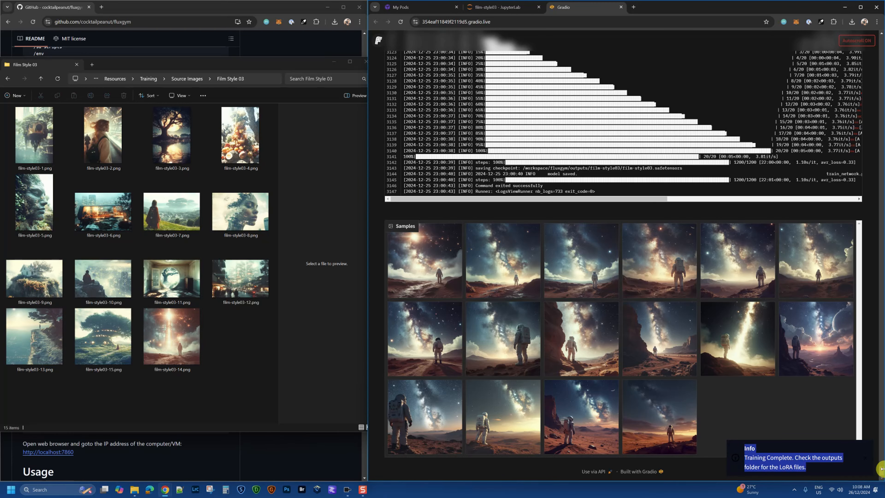
pyautogui.click(863, 463)
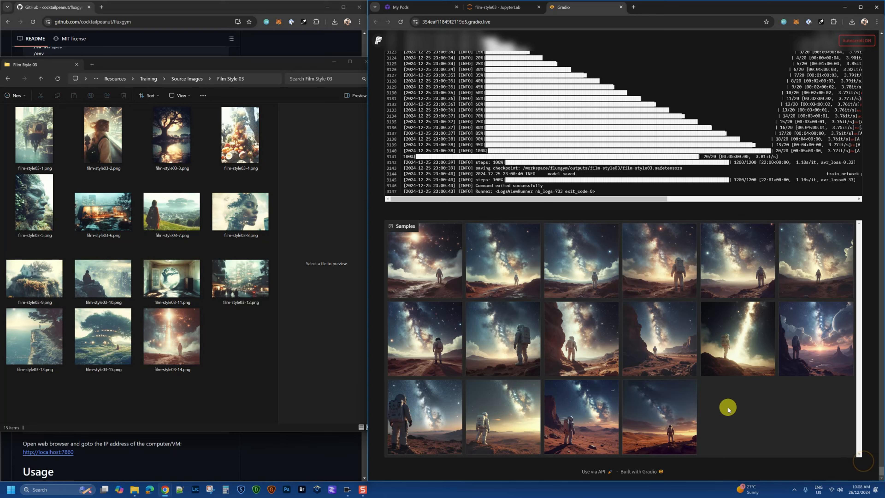
pyautogui.click(858, 40)
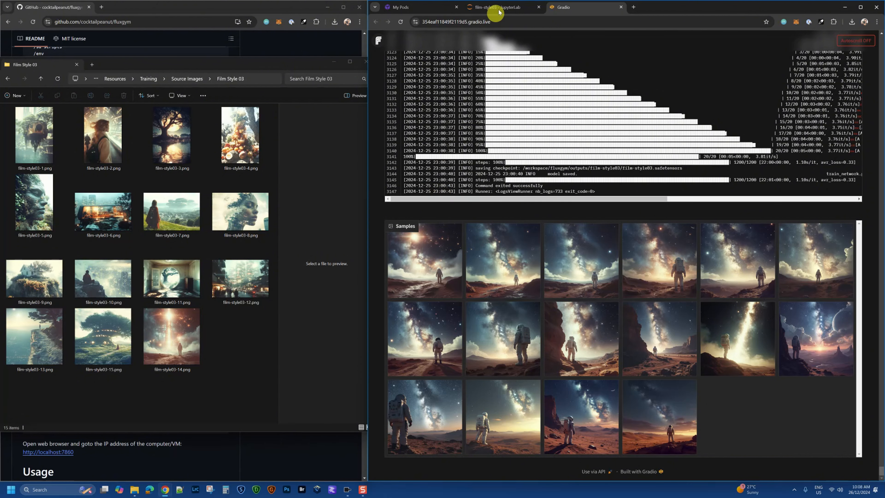
# Download the fluxgym outputs folder from JupyterLab as an archive and return to the Gradio page.
pyautogui.click(506, 7)
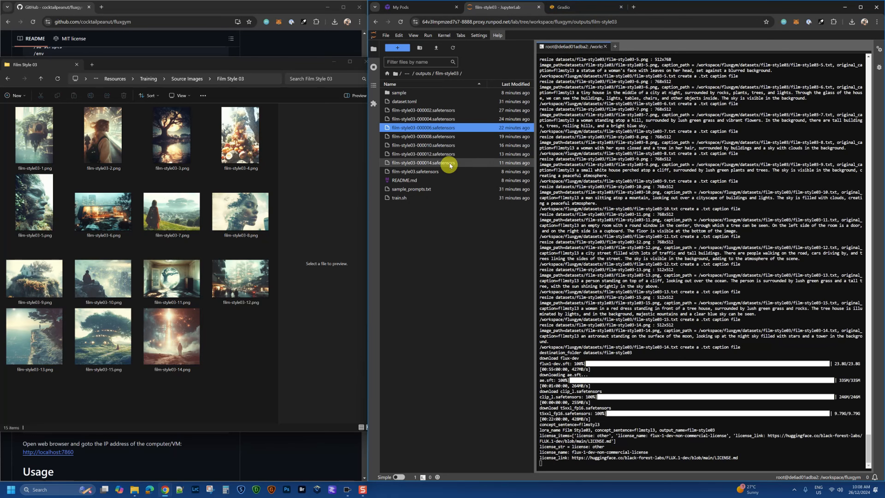
pyautogui.click(449, 173)
pyautogui.click(449, 172)
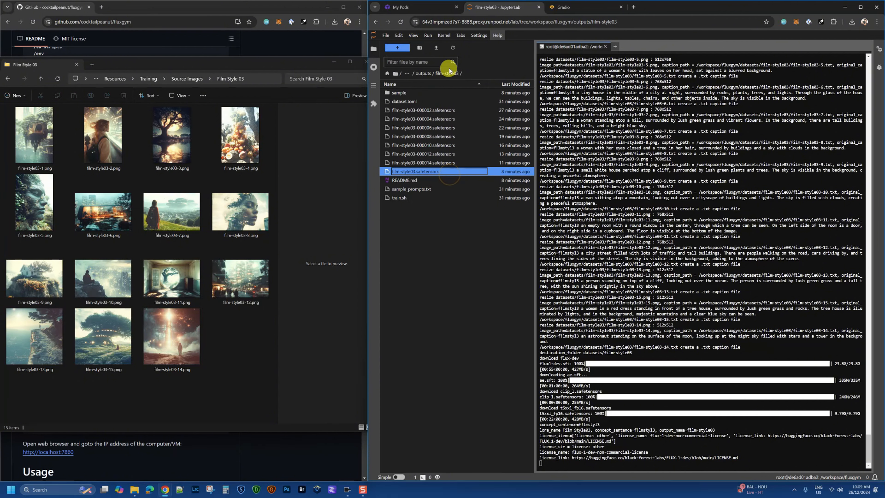
pyautogui.click(423, 74)
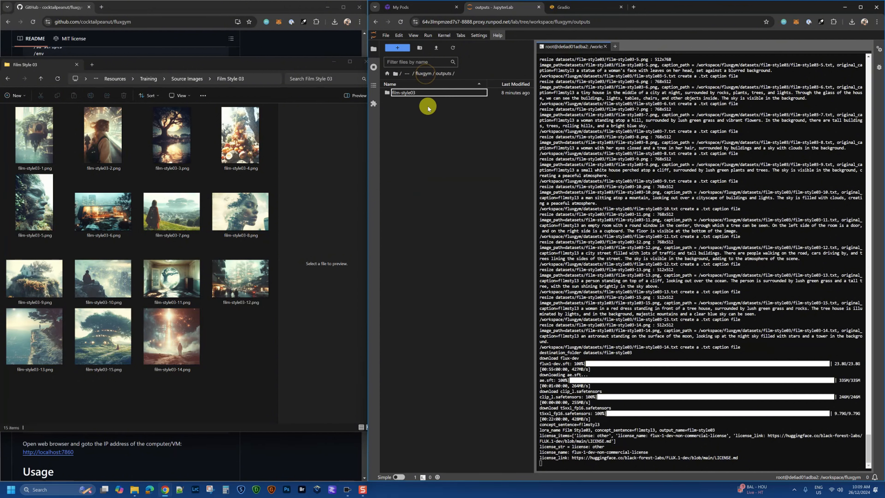
pyautogui.rightClick(420, 92)
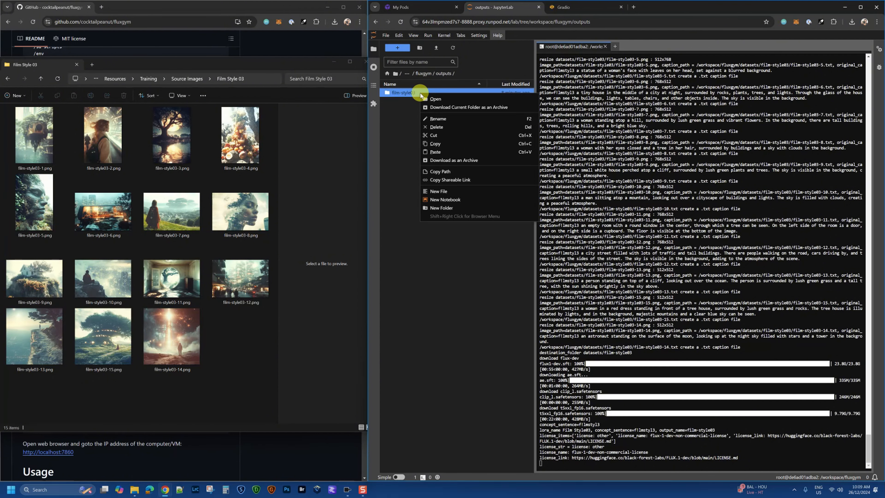
pyautogui.click(430, 108)
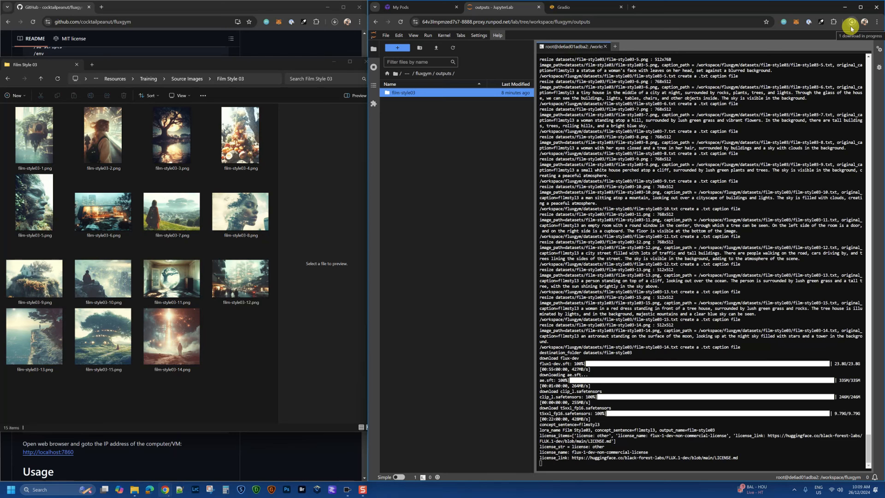
pyautogui.click(574, 12)
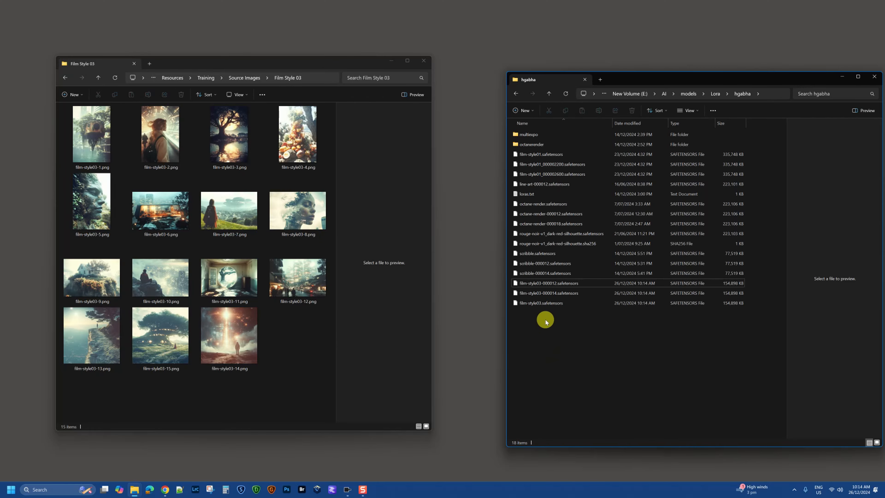
# Select the three film-style03 LoRA files in the hgabha folder, and switch to the LoRA Comparison Flux1 workflow in ComfyUI.
pyautogui.moveTo(545, 321); pyautogui.dragTo(533, 291)
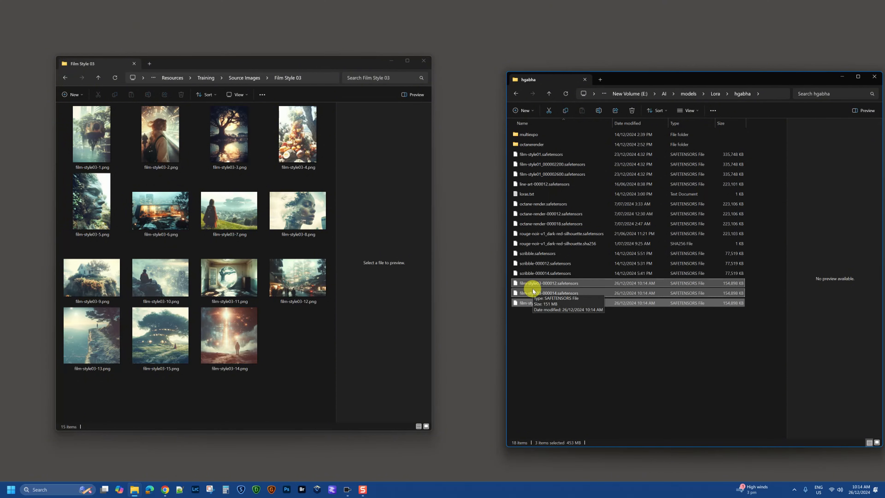
pyautogui.click(165, 490)
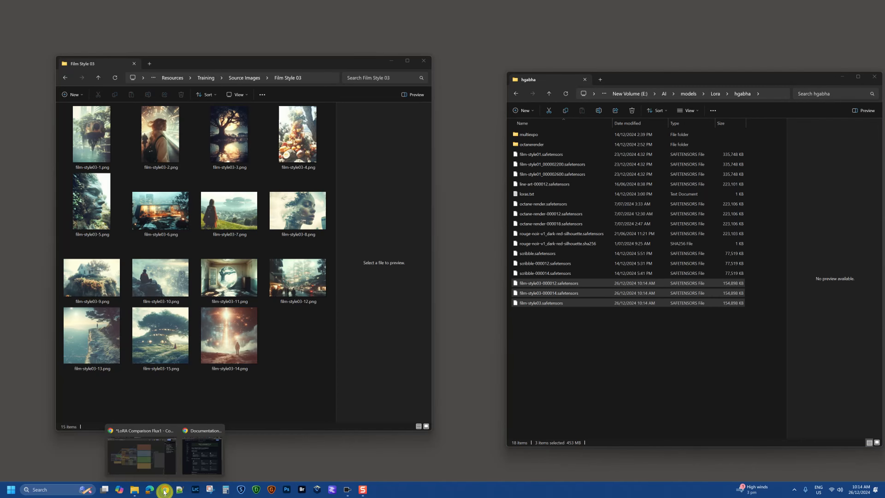
pyautogui.click(158, 467)
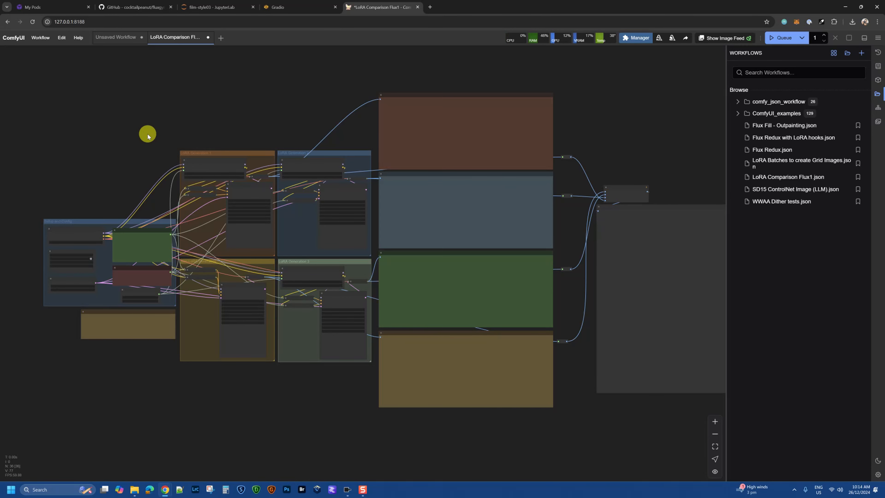
# Copy the text of Caption 9, describing the small white house atop a cliff, from the Gradio training dataset.
pyautogui.click(299, 6)
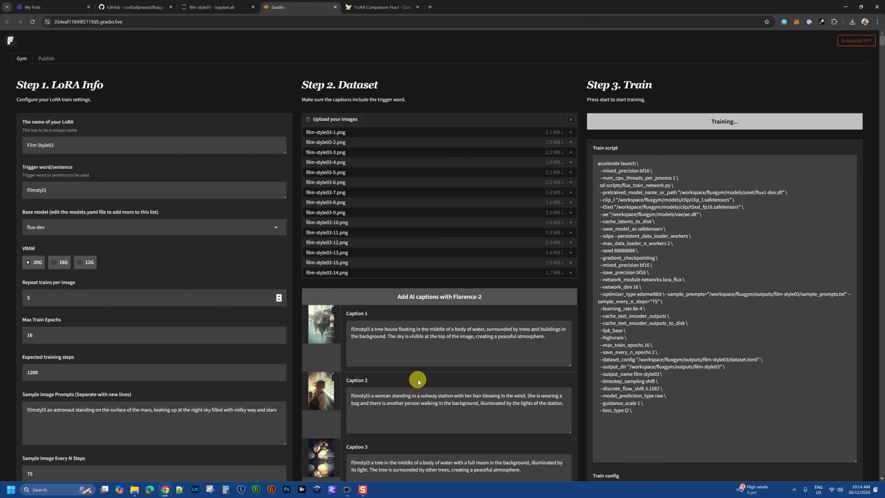
pyautogui.scroll(-3, 540, 380)
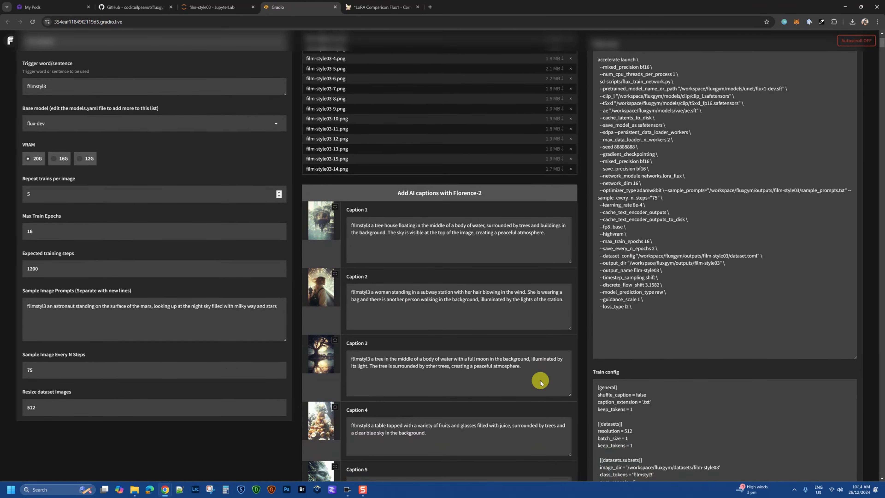
pyautogui.scroll(-7, 540, 380)
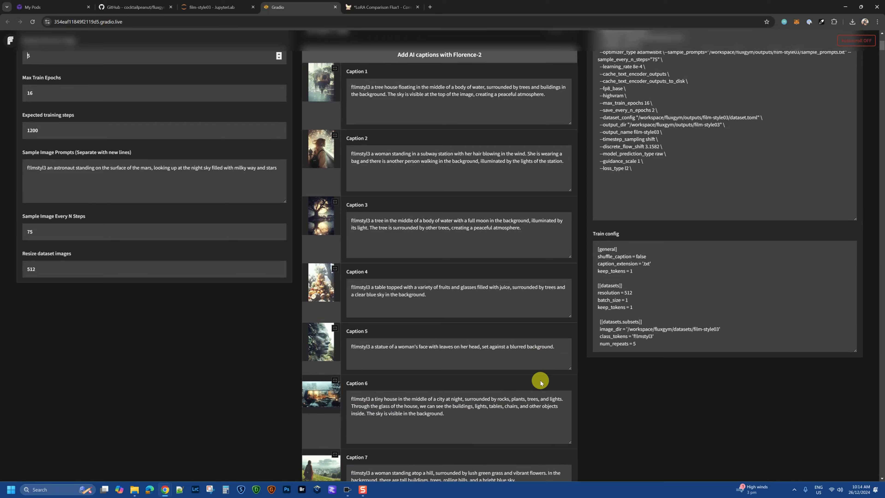
pyautogui.scroll(-1, 540, 380)
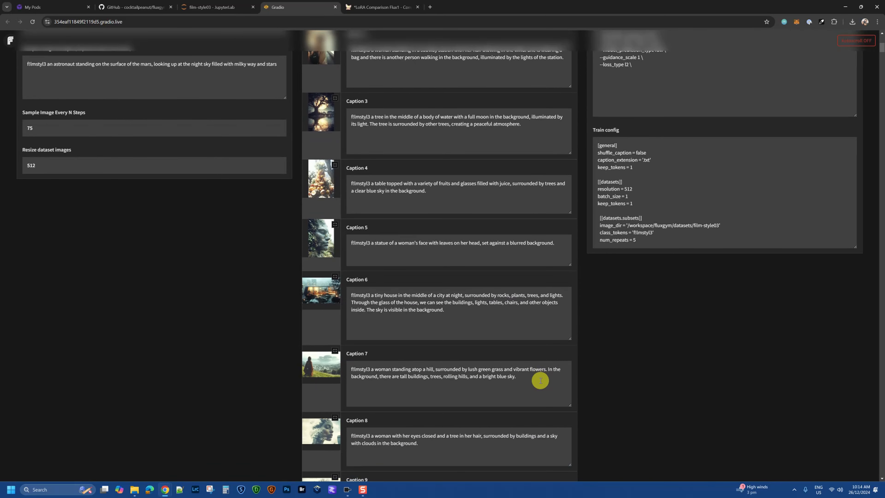
pyautogui.scroll(-4, 541, 380)
pyautogui.scroll(-1, 540, 380)
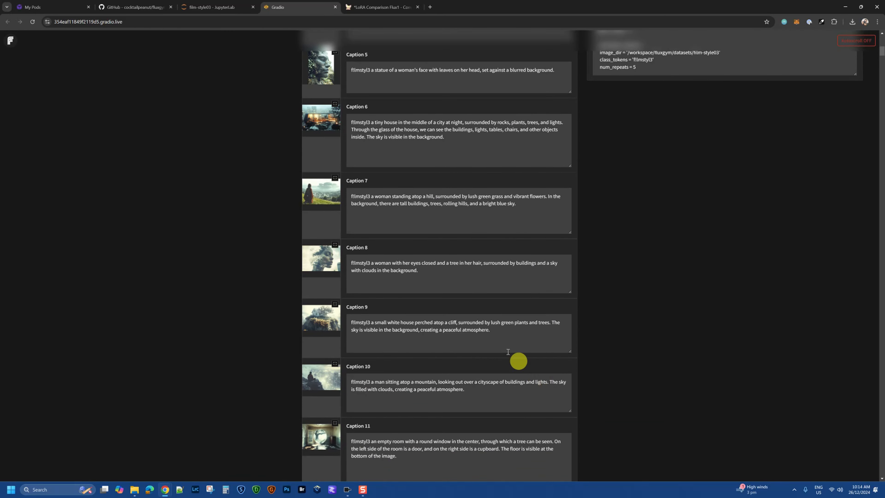
pyautogui.moveTo(507, 331); pyautogui.dragTo(349, 321)
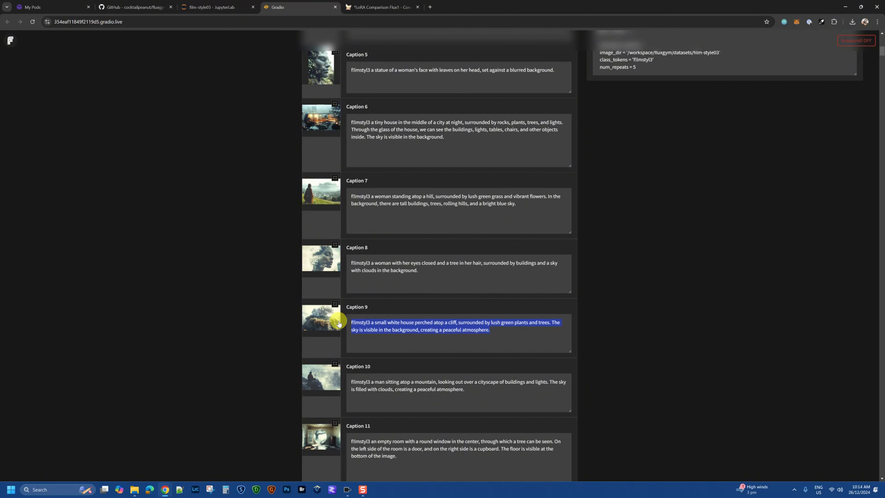
pyautogui.click(492, 366)
# Replace the Positive Prompt in ComfyUI's LoRA Comparison Flux1 workflow with the copied Caption 9 text about a small white house perched atop a cliff.
pyautogui.click(375, 7)
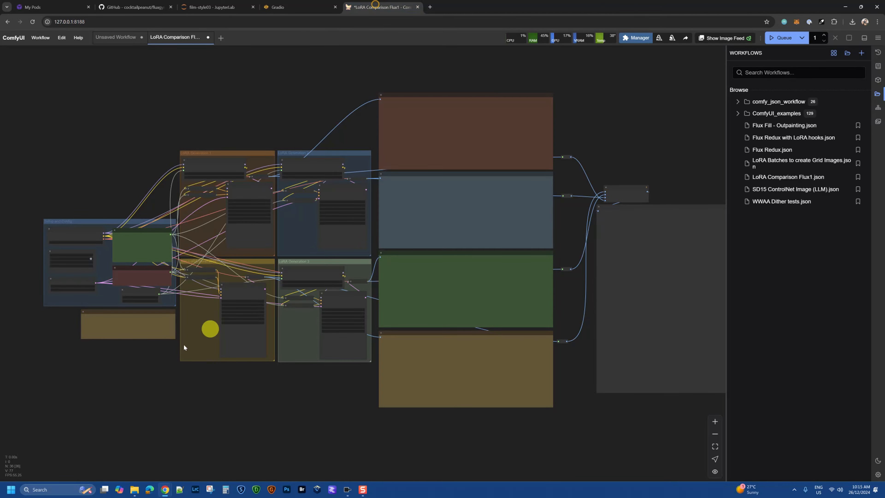
pyautogui.scroll(4, 230, 322)
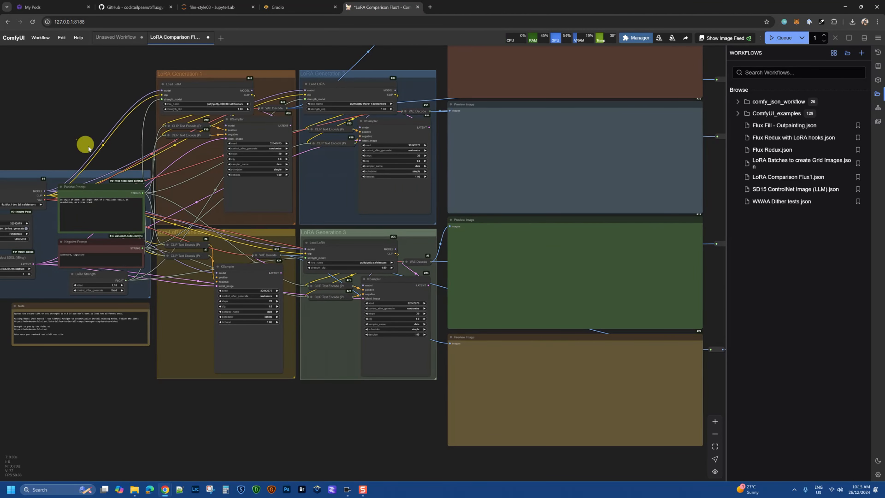
pyautogui.moveTo(88, 146); pyautogui.dragTo(168, 198)
pyautogui.tripleClick(202, 256)
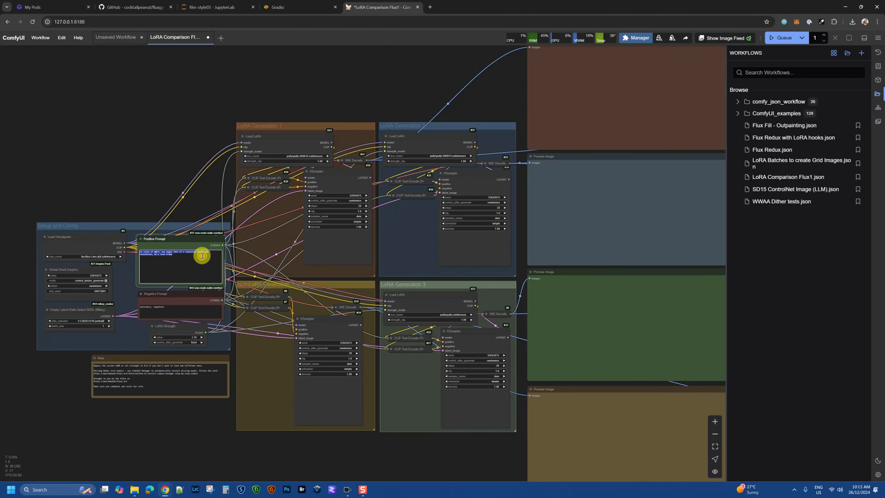
pyautogui.write('filmsty13 a small white house perched atop a cliff, surrounded by lush green plants and trees. The sky is visible in the background, creating a peaceful atmosphere.')
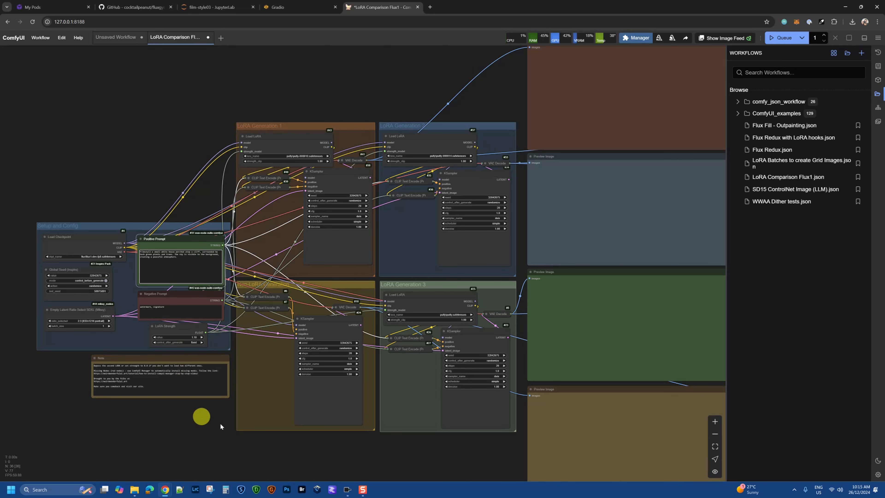
# Set the LoRA Strength to 1 and refresh the node definitions to pick up the new LoRA files in the hgabha folder.
pyautogui.click(192, 337)
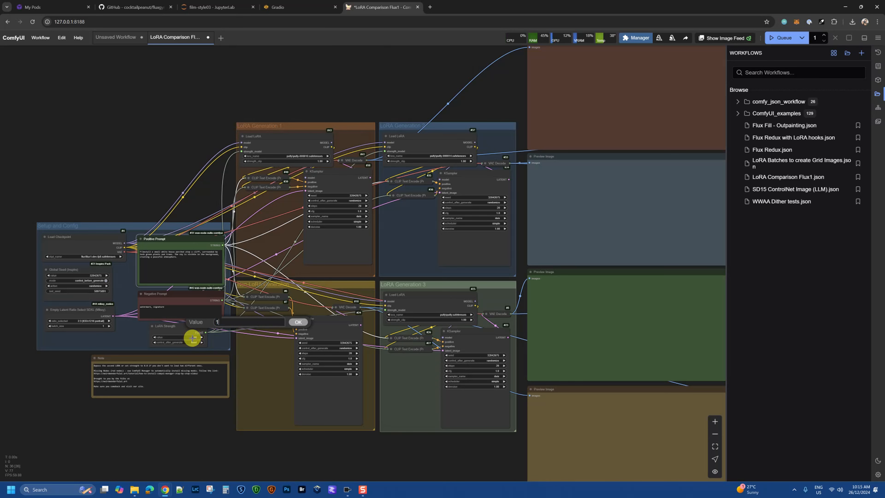
pyautogui.press('Return')
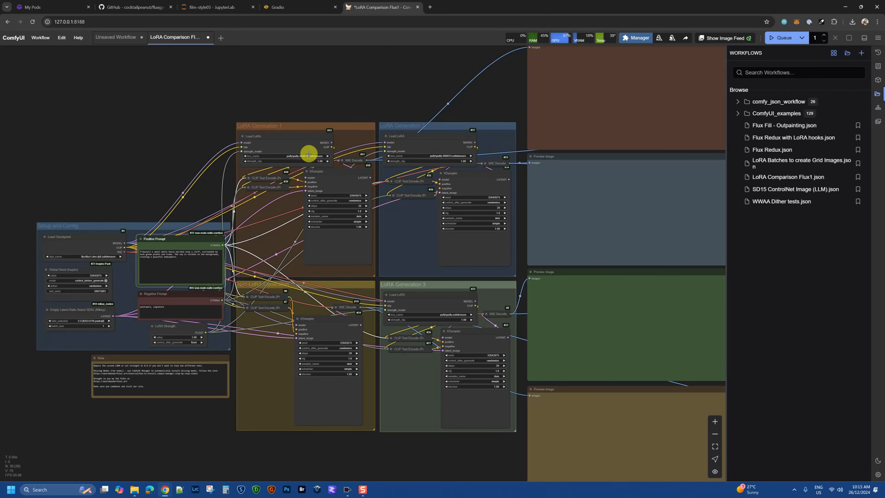
pyautogui.click(308, 156)
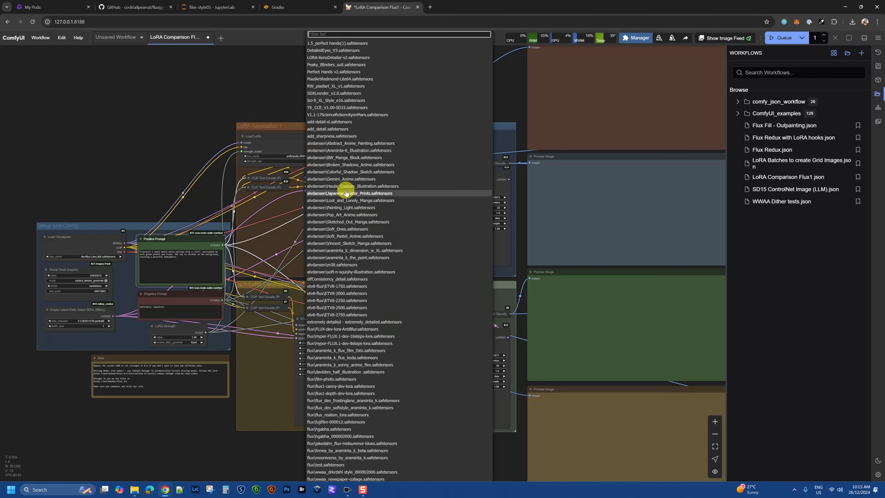
pyautogui.write('hgab')
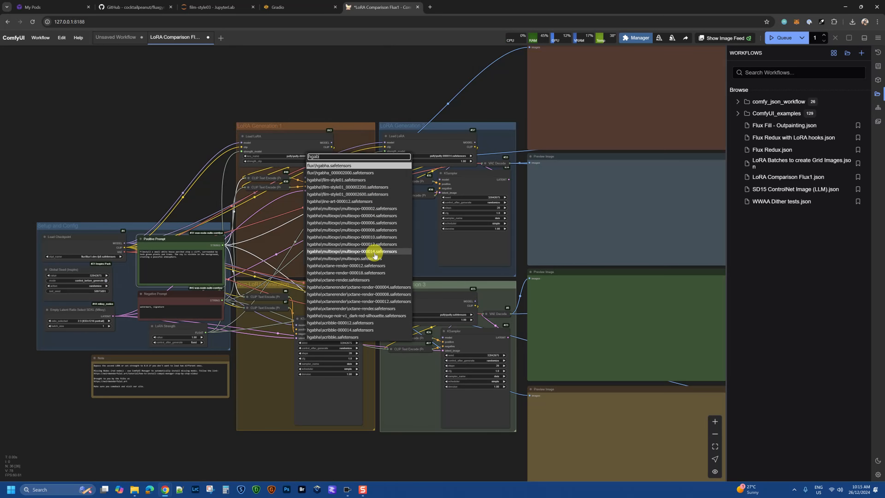
pyautogui.click(381, 77)
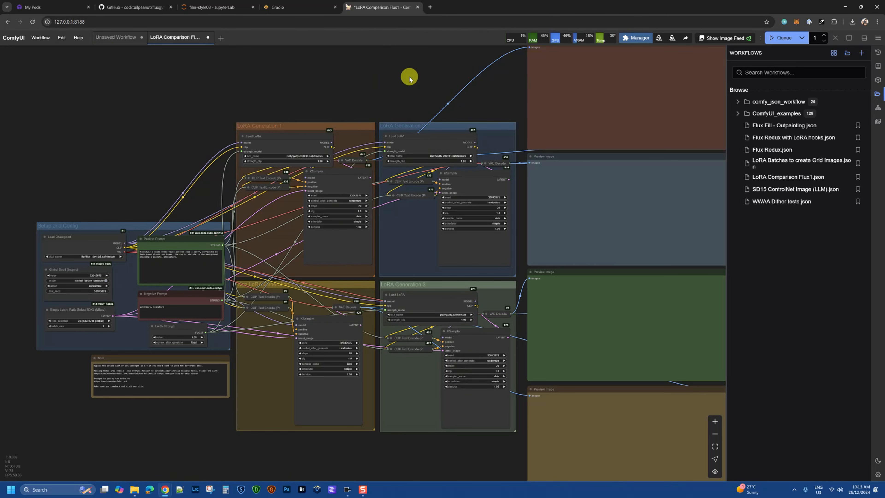
pyautogui.press('r')
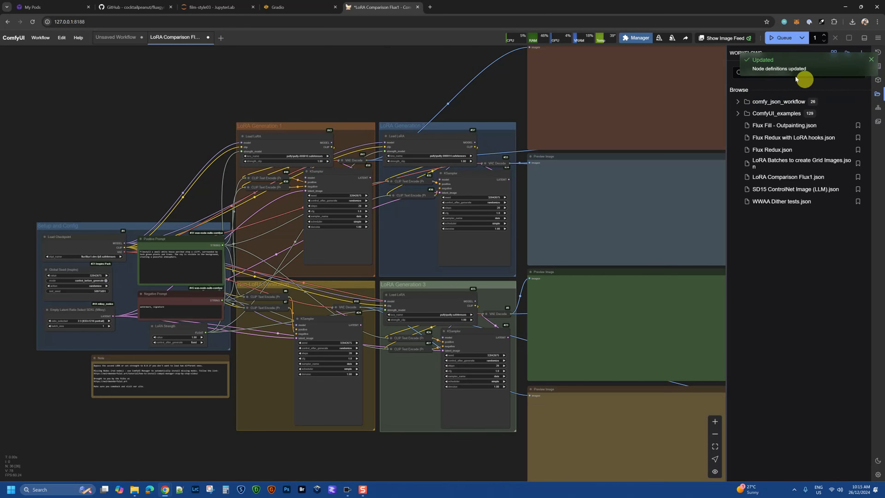
# Load hgabha\film-style03-000012.safetensors in LoRA Generation 1 and hgabha\film-style03-000014.safetensors in LoRA Generation 2.
pyautogui.click(302, 156)
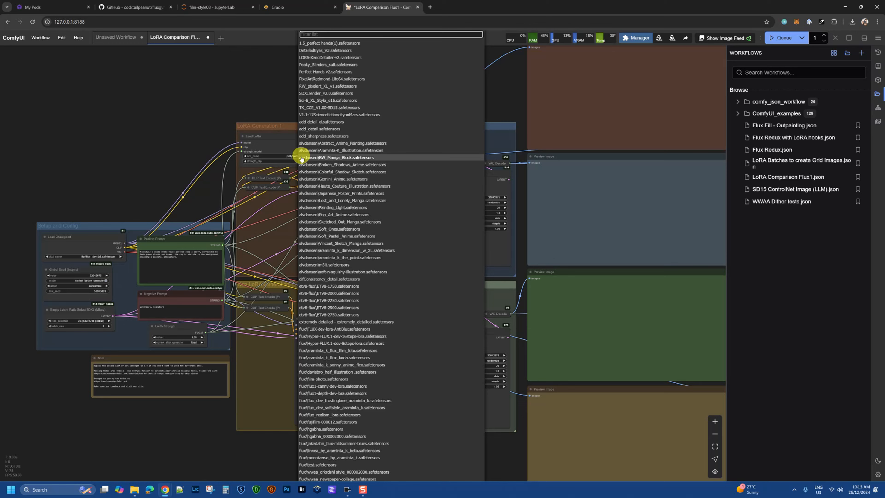
pyautogui.write('03')
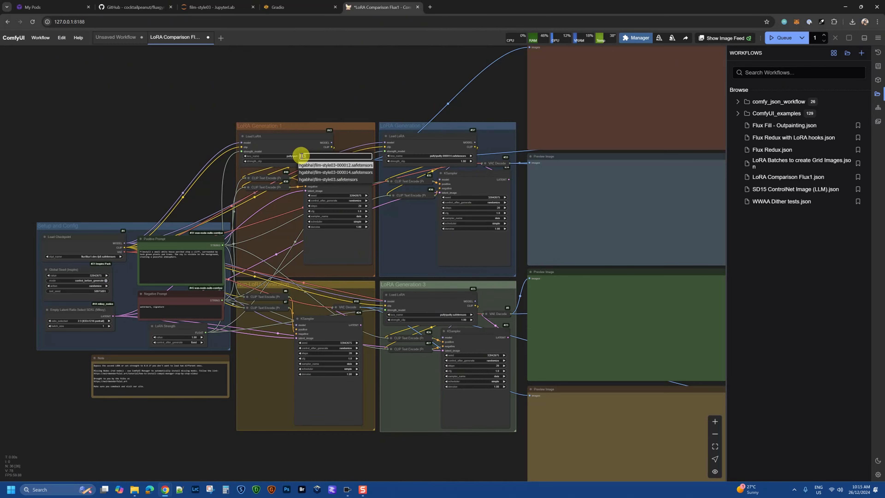
pyautogui.click(351, 166)
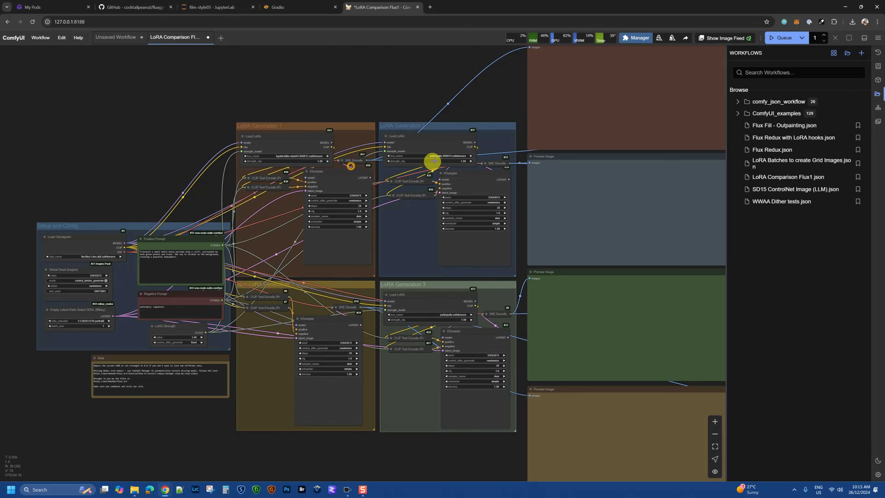
pyautogui.click(453, 156)
pyautogui.write('03')
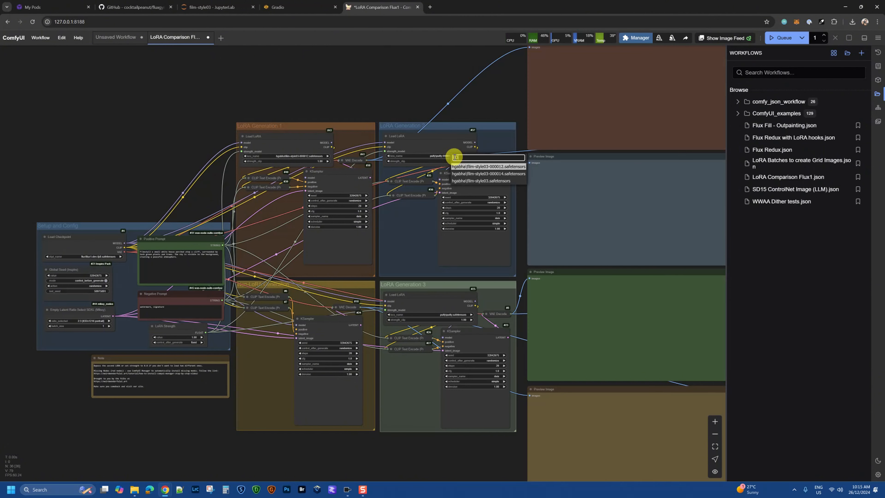
pyautogui.click(475, 174)
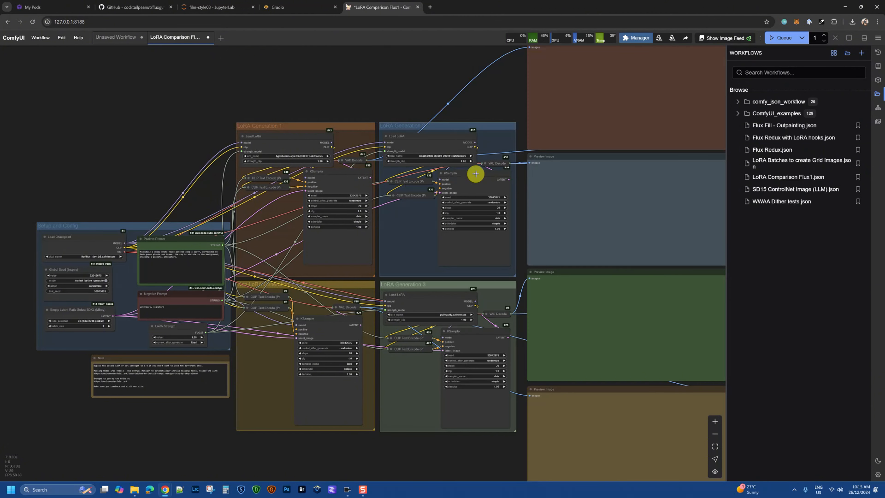
# Load hgabha\film-style03.safetensors in the Load LoRA node of LoRA Generation 3.
pyautogui.click(445, 315)
pyautogui.write('03')
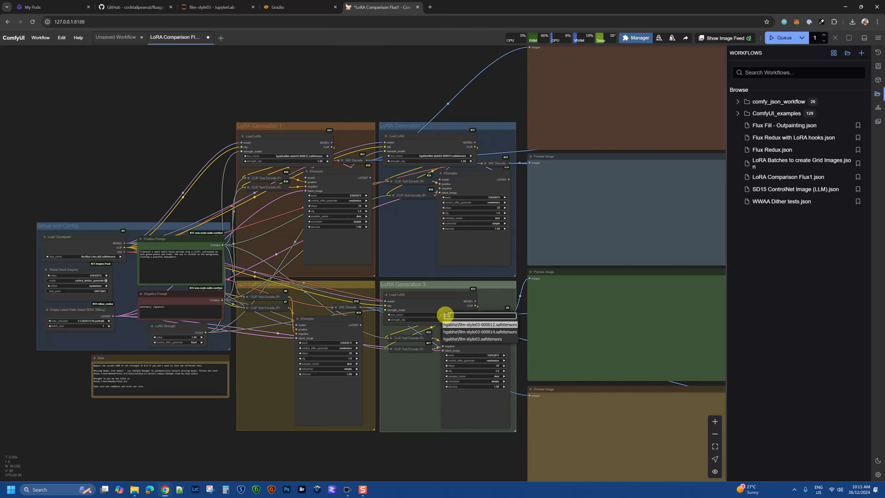
pyautogui.click(477, 340)
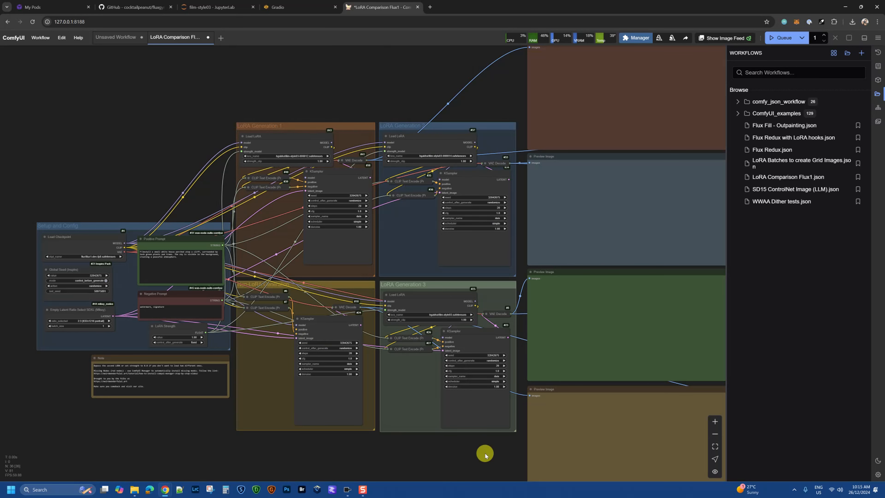
# Queue one run of the LoRA comparison workflow and hide the workflows list to make room for the previews.
pyautogui.moveTo(416, 101); pyautogui.dragTo(195, 83)
pyautogui.moveTo(659, 103); pyautogui.dragTo(451, 101)
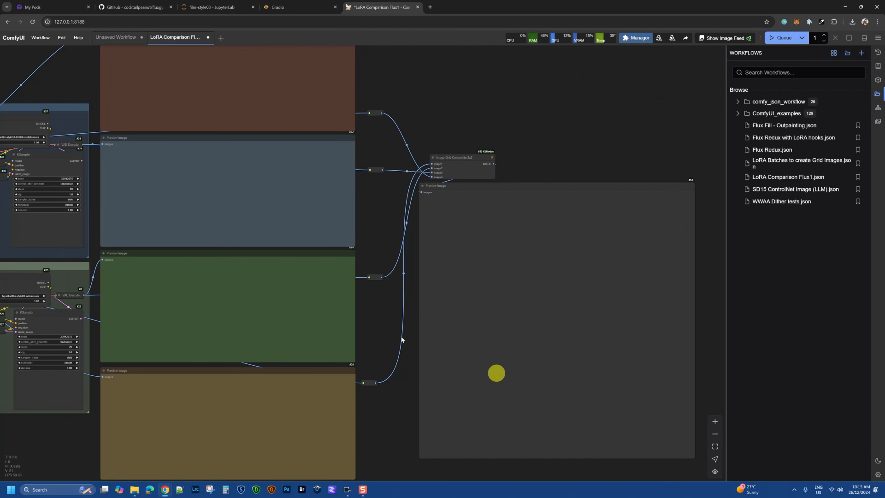
pyautogui.moveTo(61, 436); pyautogui.dragTo(180, 424)
pyautogui.moveTo(273, 418); pyautogui.dragTo(424, 411)
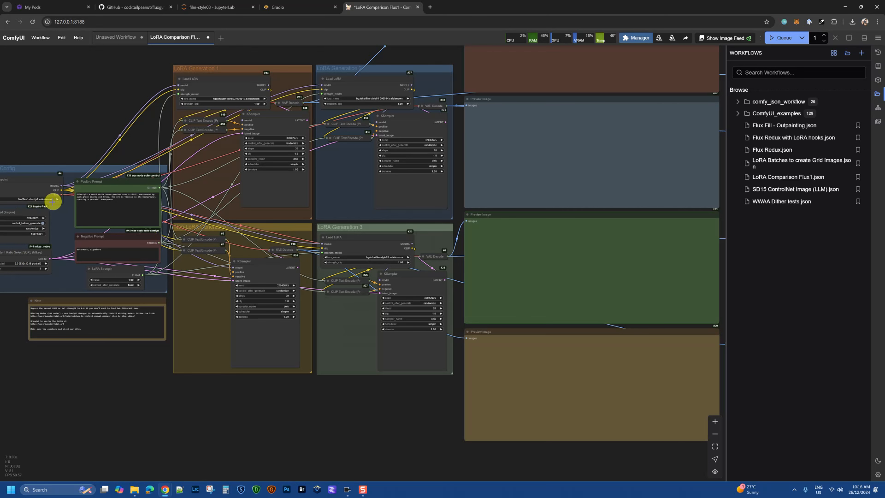
pyautogui.click(790, 39)
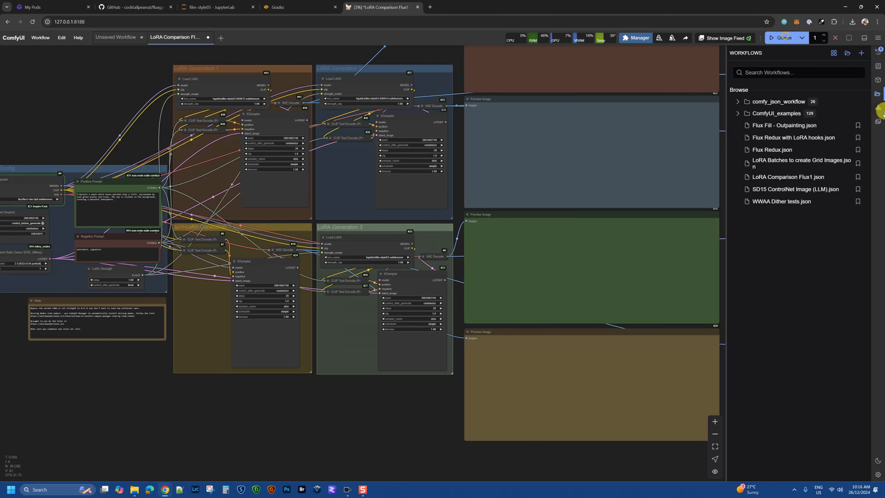
pyautogui.click(876, 94)
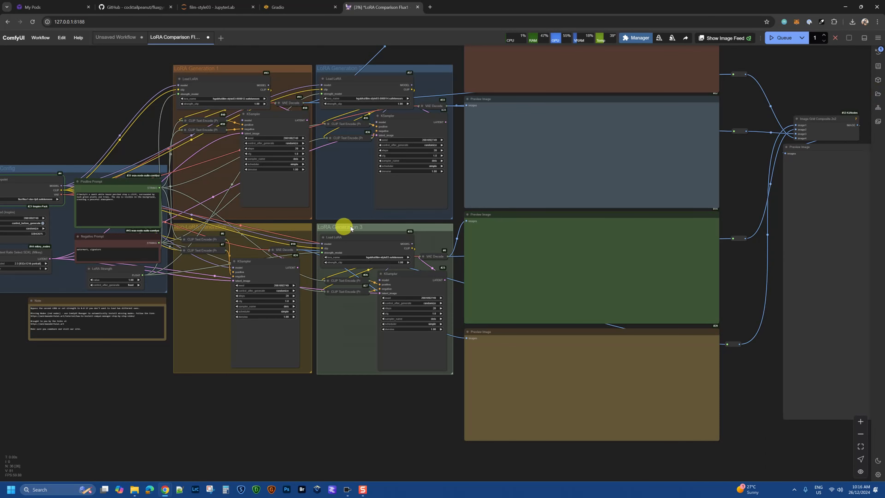
pyautogui.scroll(-3, 369, 226)
pyautogui.moveTo(756, 125); pyautogui.dragTo(681, 174)
pyautogui.click(861, 447)
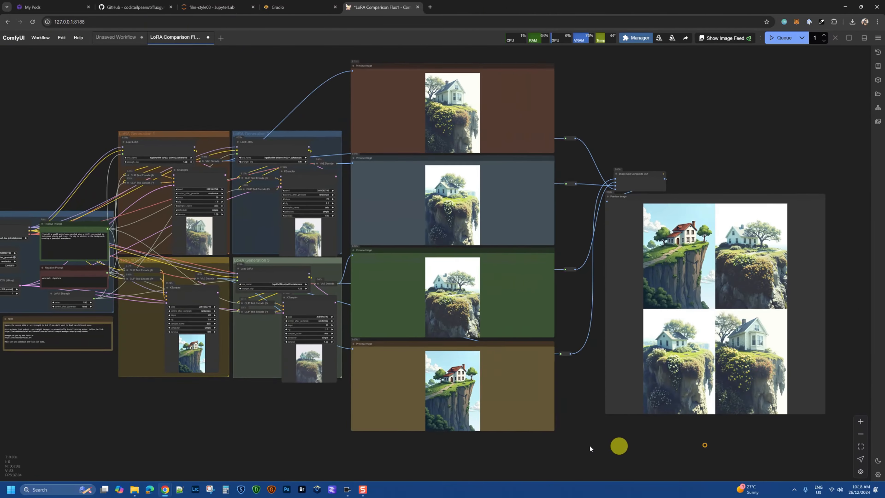
# Examine the four preview images and the 2x2 grid composite, comparing the three film-style03 checkpoints with the generation without a LoRA.
pyautogui.moveTo(618, 445); pyautogui.dragTo(502, 445)
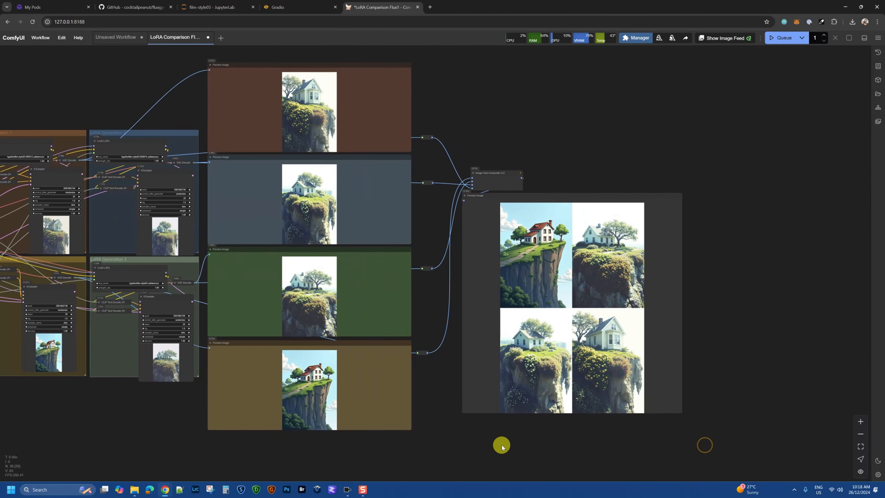
pyautogui.scroll(4, 665, 269)
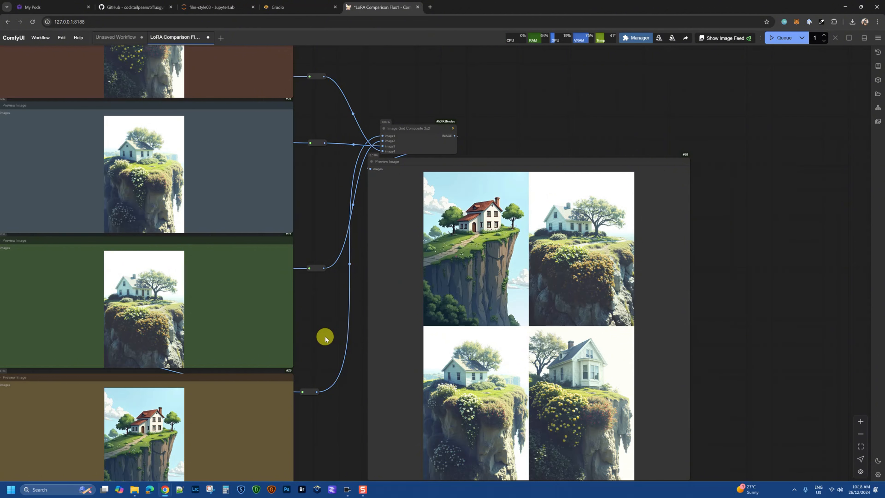
pyautogui.moveTo(324, 340); pyautogui.dragTo(321, 284)
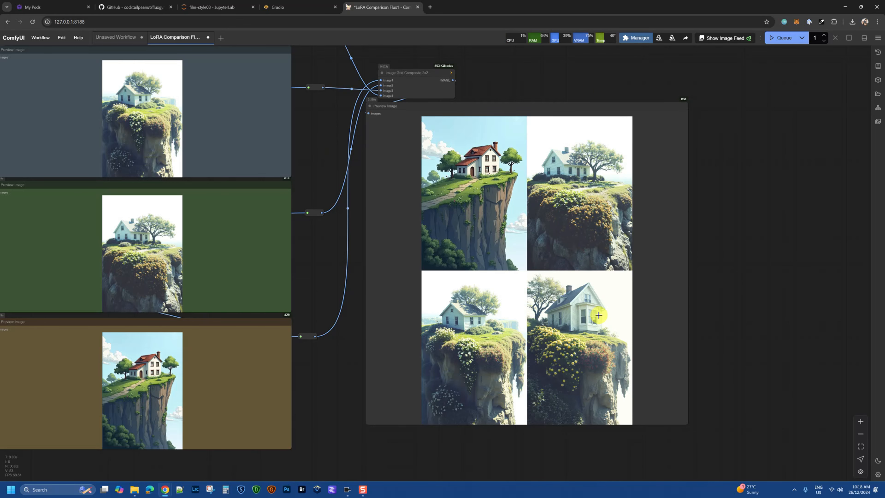
pyautogui.scroll(2, 598, 315)
pyautogui.moveTo(778, 258); pyautogui.dragTo(778, 283)
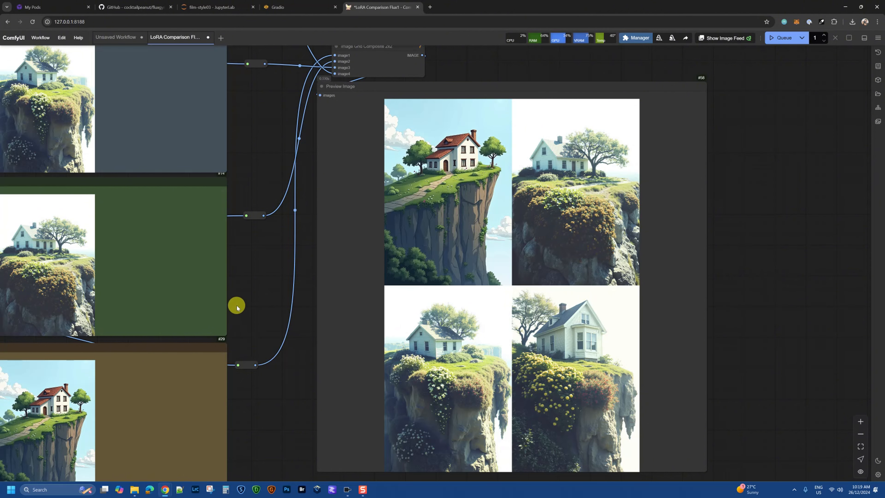
pyautogui.moveTo(295, 290); pyautogui.dragTo(589, 259)
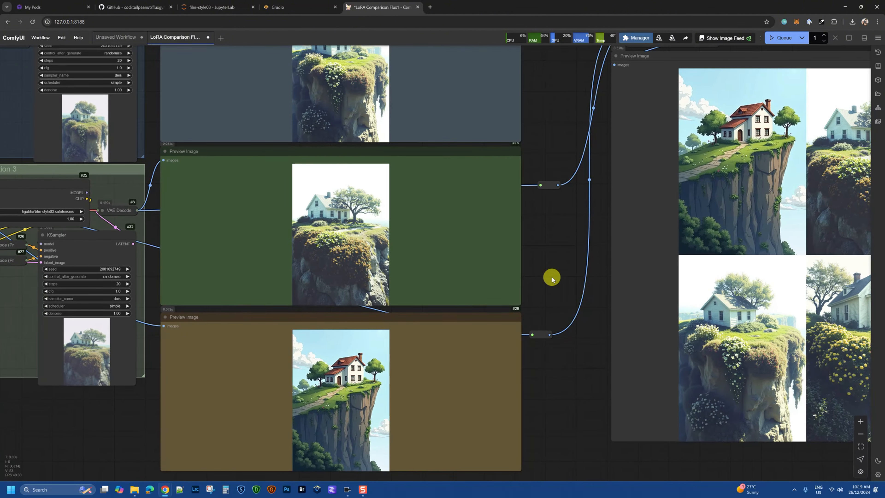
pyautogui.moveTo(42, 442); pyautogui.dragTo(1, 443)
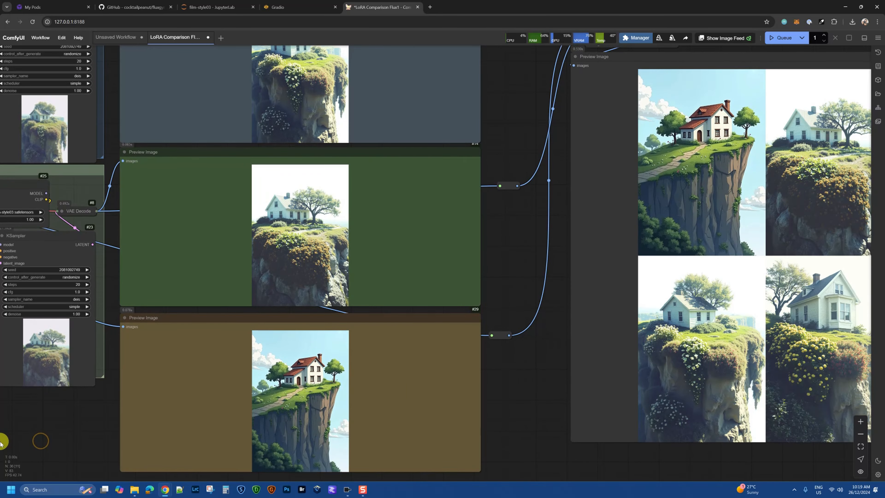
pyautogui.moveTo(548, 417); pyautogui.dragTo(322, 418)
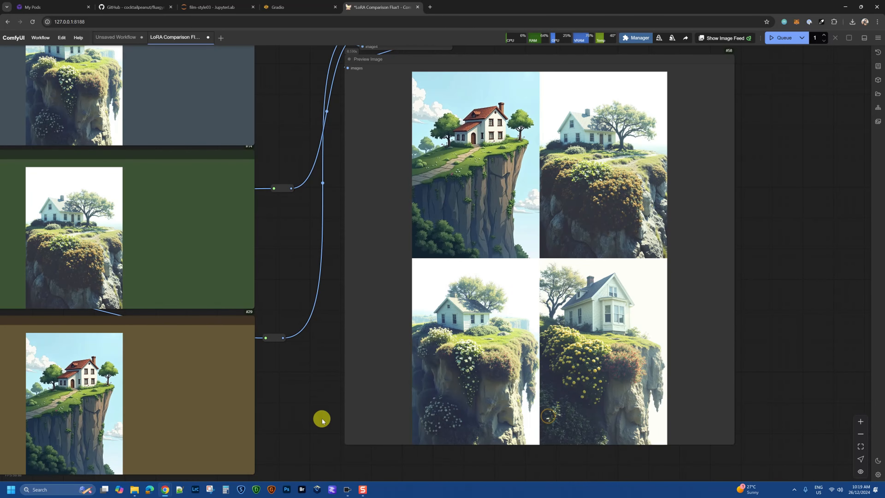
pyautogui.moveTo(331, 359); pyautogui.dragTo(328, 380)
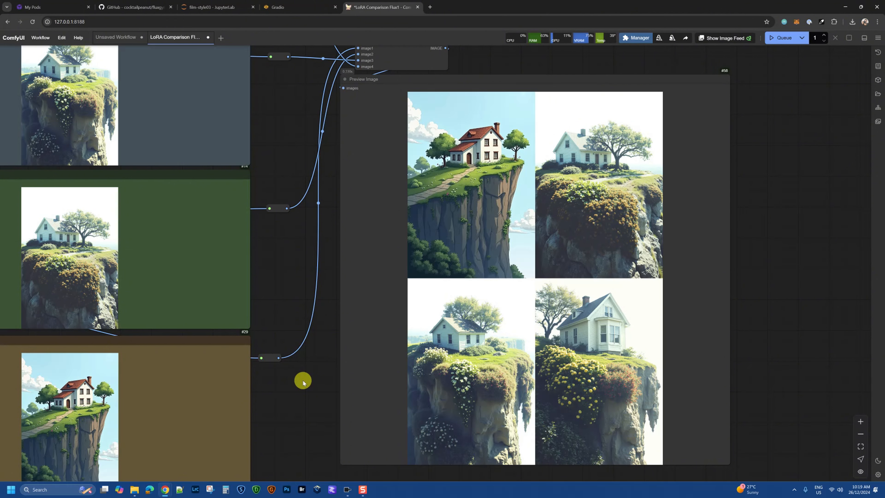
pyautogui.moveTo(274, 308); pyautogui.dragTo(365, 299)
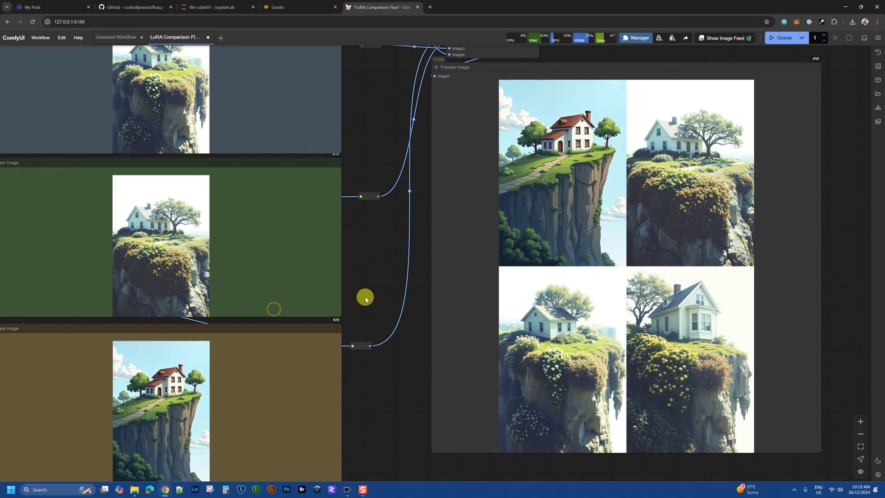
pyautogui.scroll(-3, 365, 298)
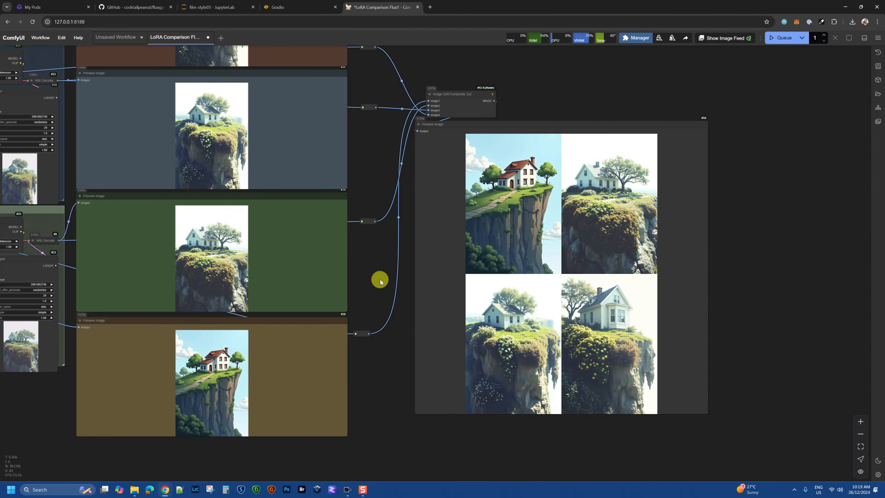
pyautogui.moveTo(373, 274); pyautogui.dragTo(380, 396)
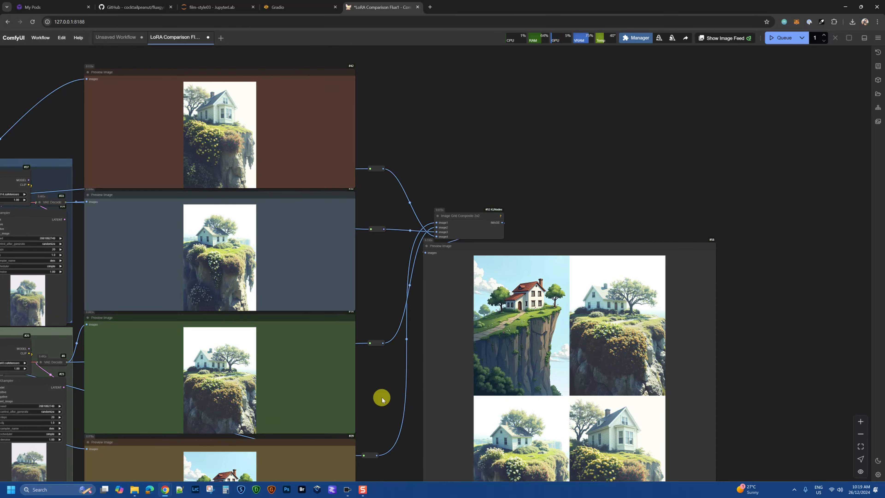